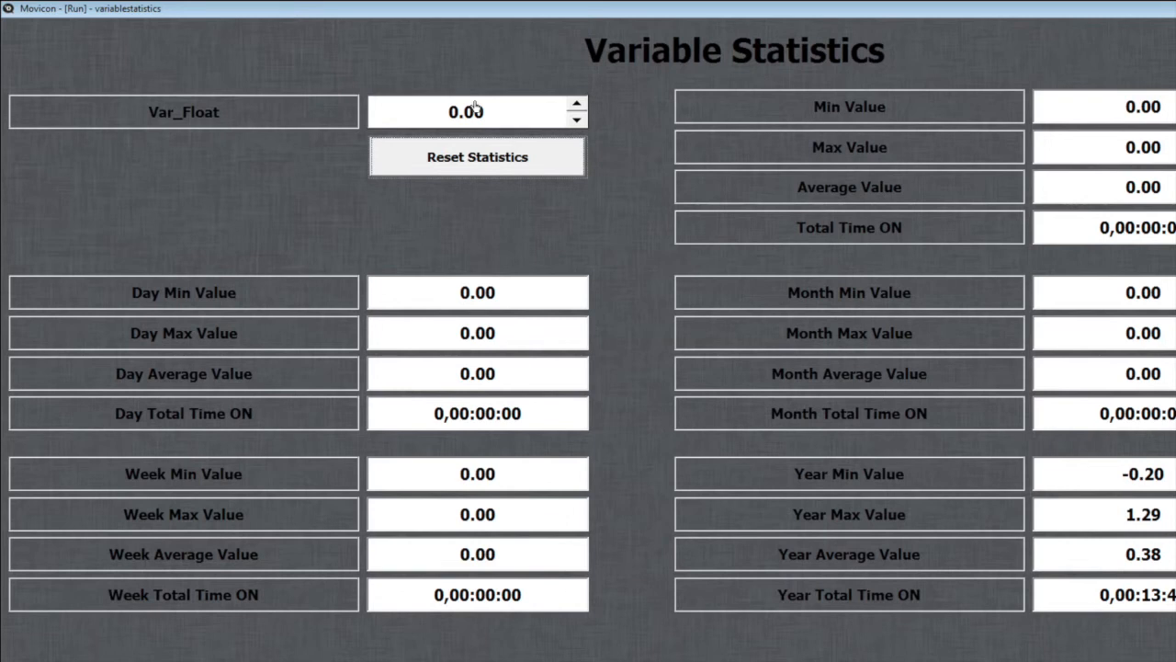
Raise Var_Float in small increments to 0.04 on the running Variable Statistics screen
{"action": "left_click", "coordinate": [576, 106]}
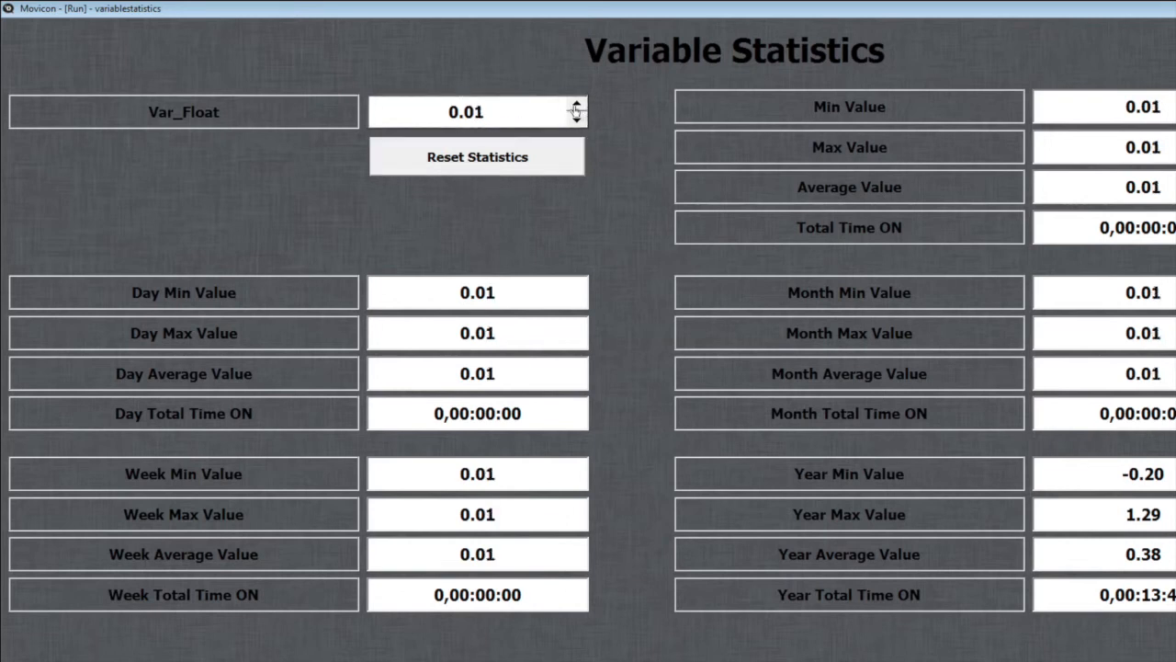
{"action": "left_click", "coordinate": [577, 105]}
{"action": "left_click", "coordinate": [576, 106]}
{"action": "left_click", "coordinate": [577, 106]}
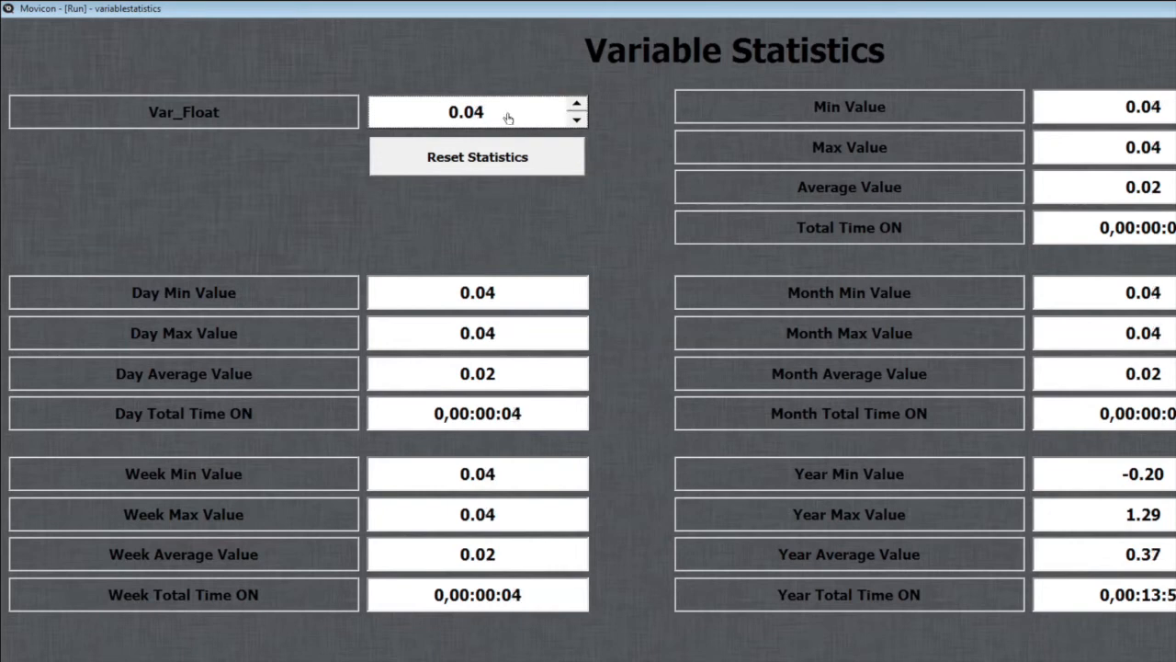
Set Var_Float to 50
{"action": "left_click", "coordinate": [474, 118]}
{"action": "double_click", "coordinate": [487, 116]}
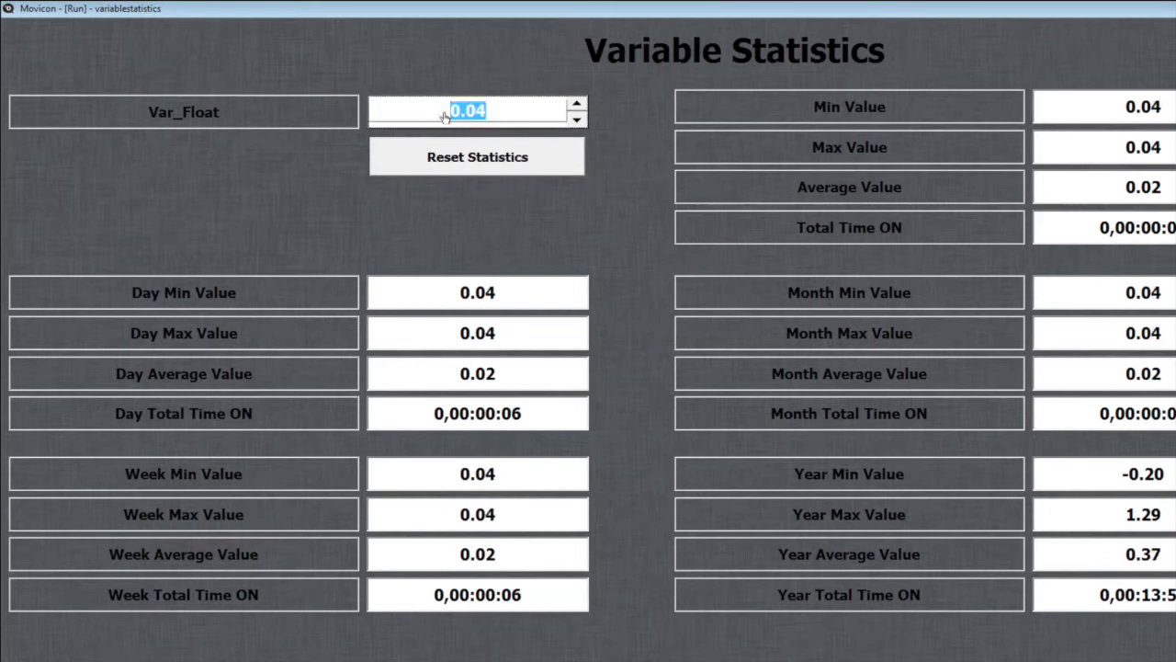
{"action": "type", "text": "50"}
{"action": "key", "text": "Return"}
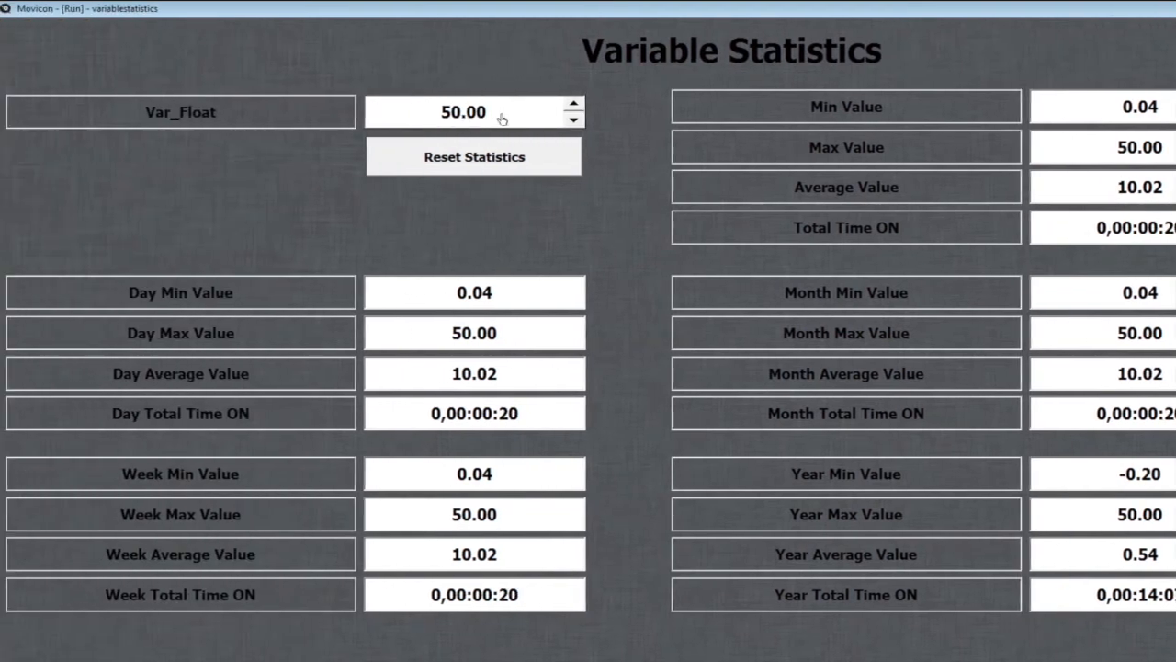
Set Var_Float to 0 and reset its statistics
{"action": "left_click", "coordinate": [216, 114]}
{"action": "left_click_drag", "start_coordinate": [217, 114], "coordinate": [136, 112]}
{"action": "type", "text": "0"}
{"action": "key", "text": "Return"}
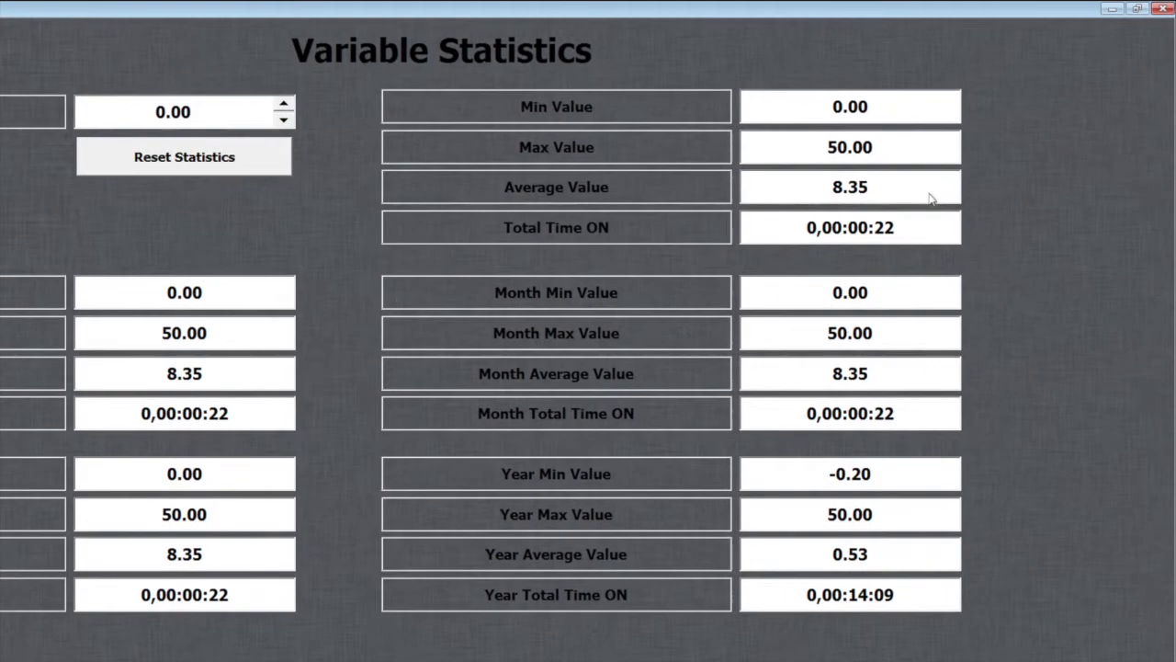
{"action": "left_click", "coordinate": [221, 159]}
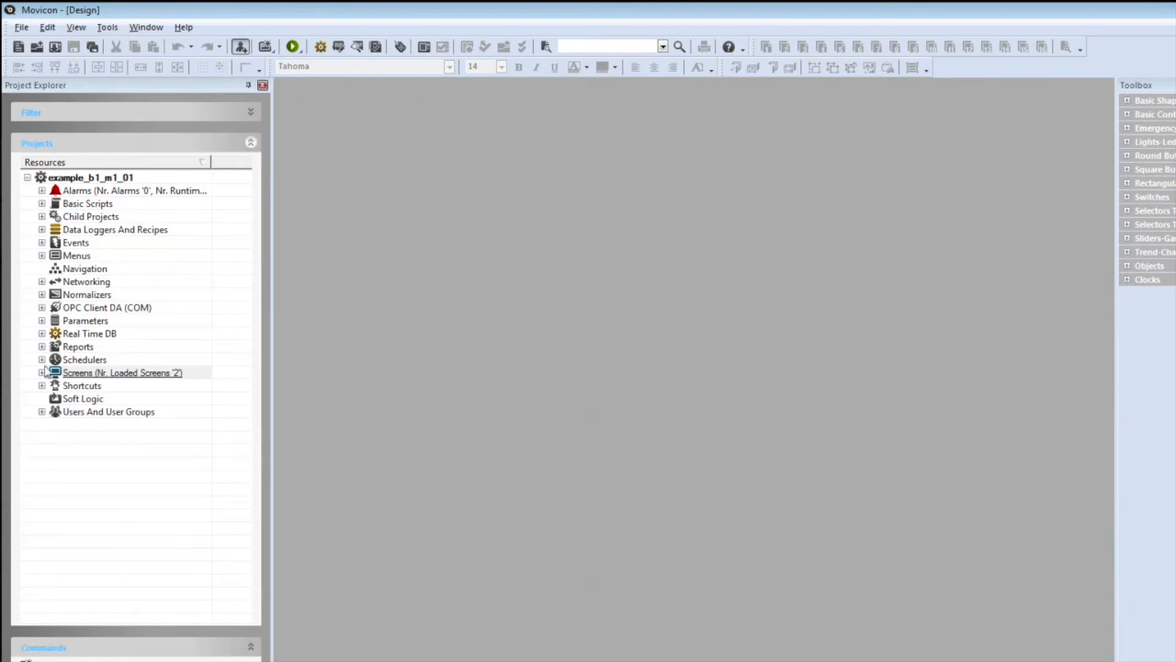
Open the VariableStatistics screen from the project's Screens resources for design and select the Day Min Value display
{"action": "left_click", "coordinate": [42, 373]}
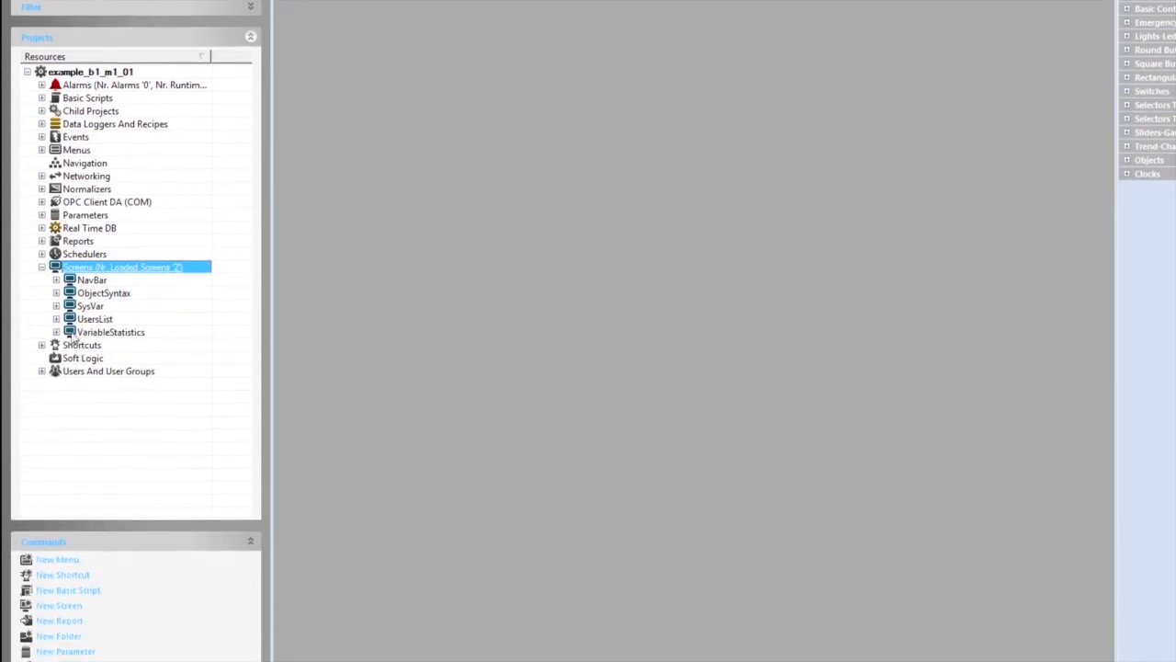
{"action": "double_click", "coordinate": [71, 334]}
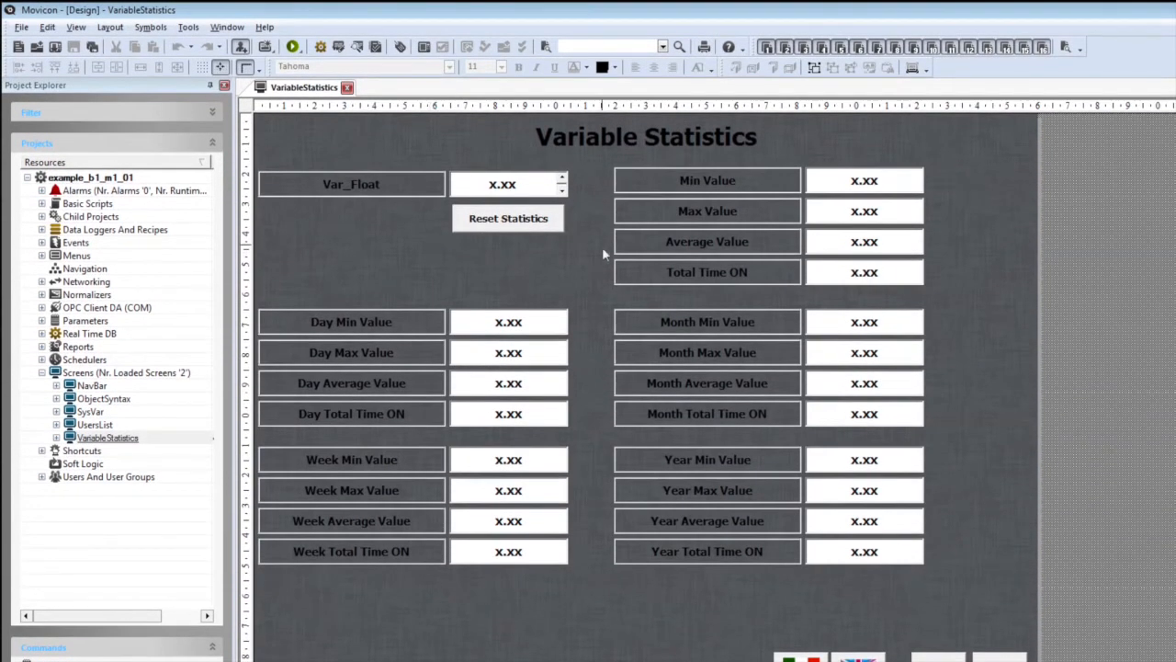
{"action": "left_click", "coordinate": [542, 323]}
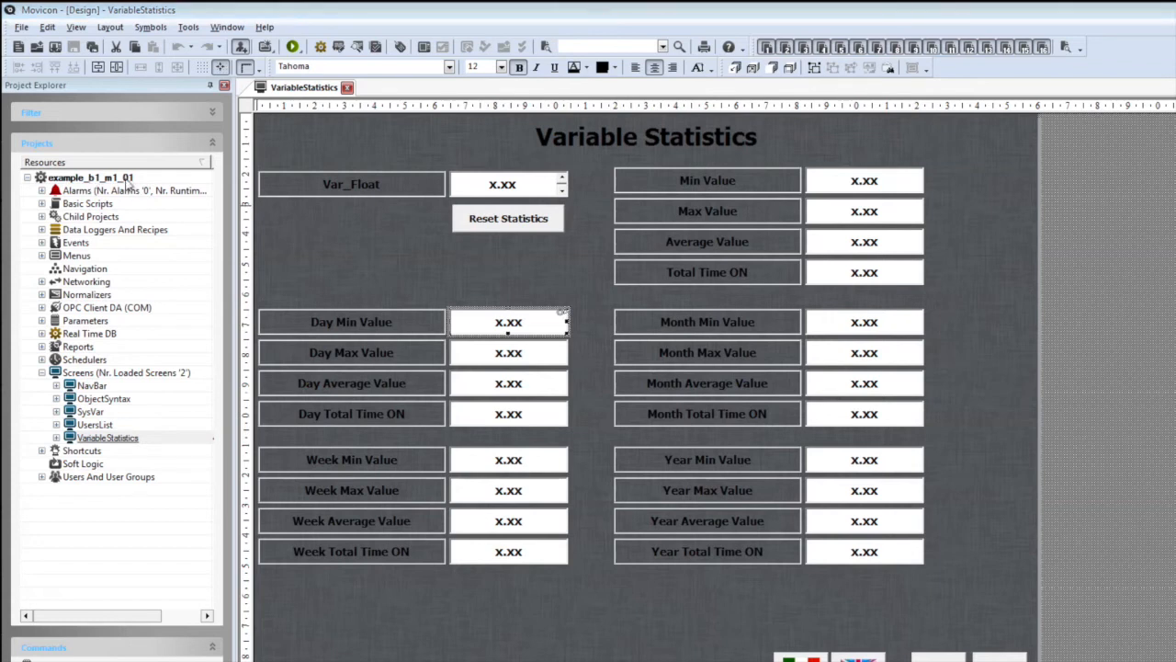
Examine the statistics enabling option in the advanced execution properties of the example_b1_m1_01 project
{"action": "left_click", "coordinate": [129, 180]}
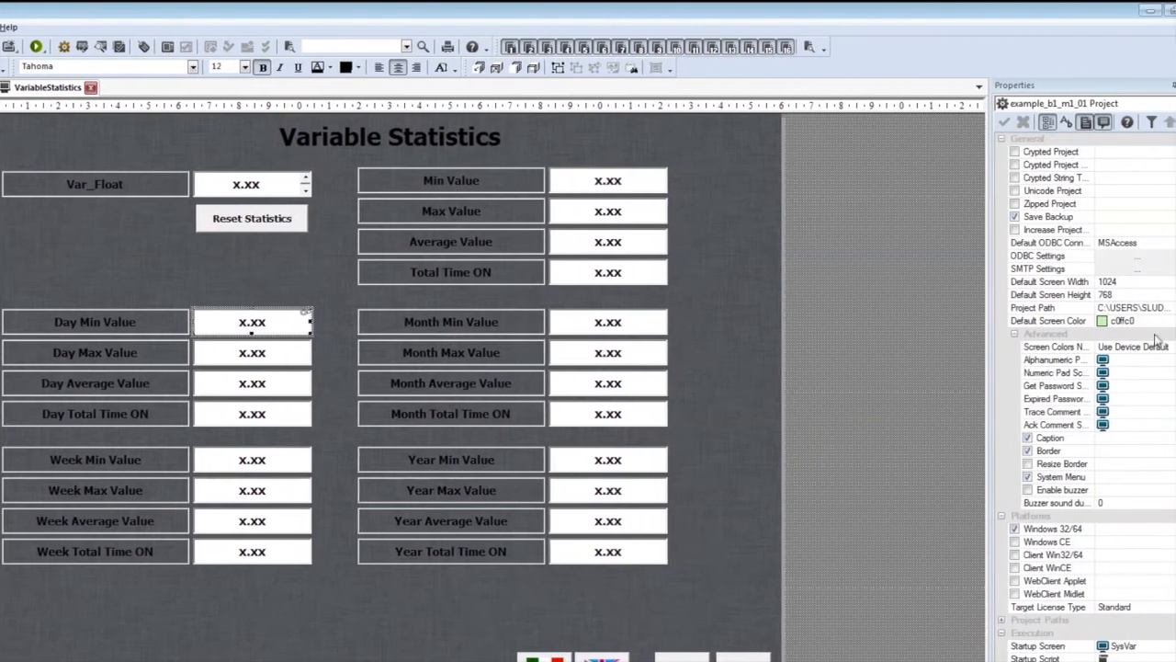
{"action": "left_click_drag", "start_coordinate": [1156, 316], "coordinate": [1160, 438]}
{"action": "left_click", "coordinate": [1038, 361]}
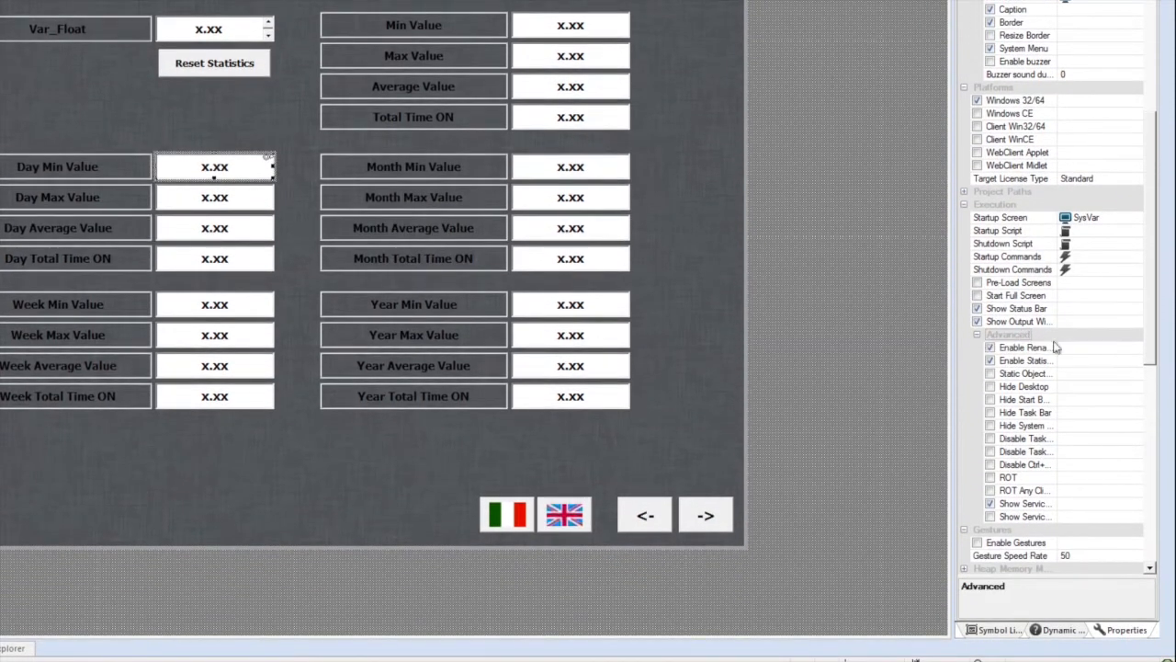
{"action": "left_click_drag", "start_coordinate": [1058, 340], "coordinate": [1077, 341]}
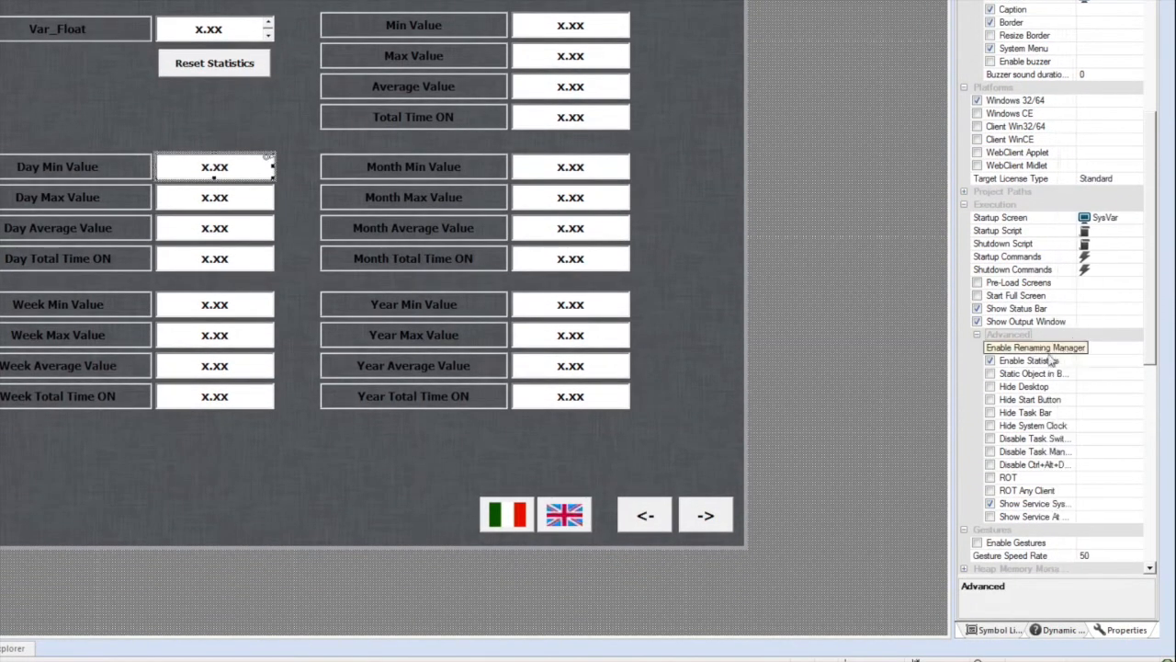
{"action": "left_click", "coordinate": [1022, 364]}
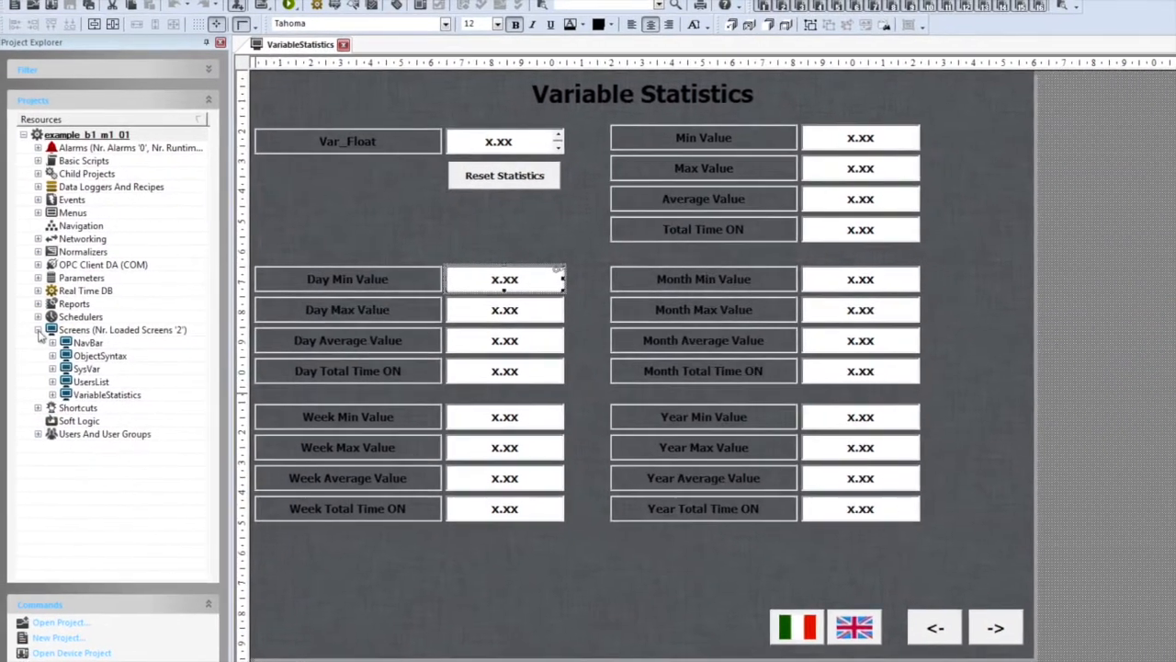
Collapse the Screens resources and select the Var_Float variable in the SIMPLEVAR folder of the Real Time DB
{"action": "left_click", "coordinate": [39, 331]}
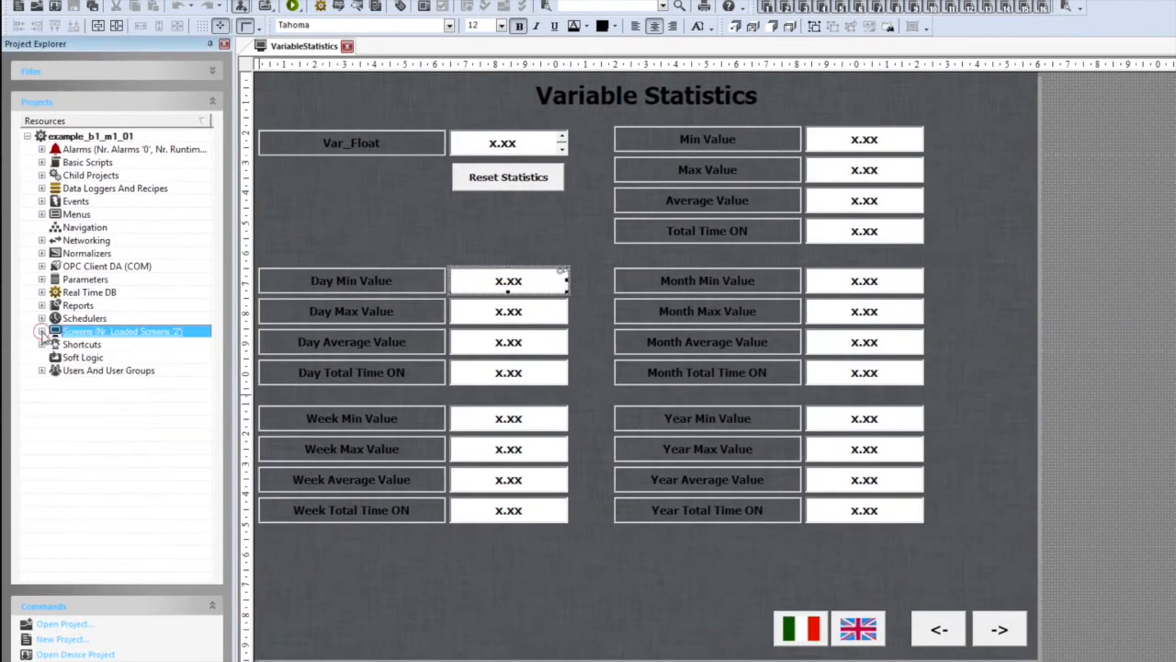
{"action": "left_click", "coordinate": [42, 294]}
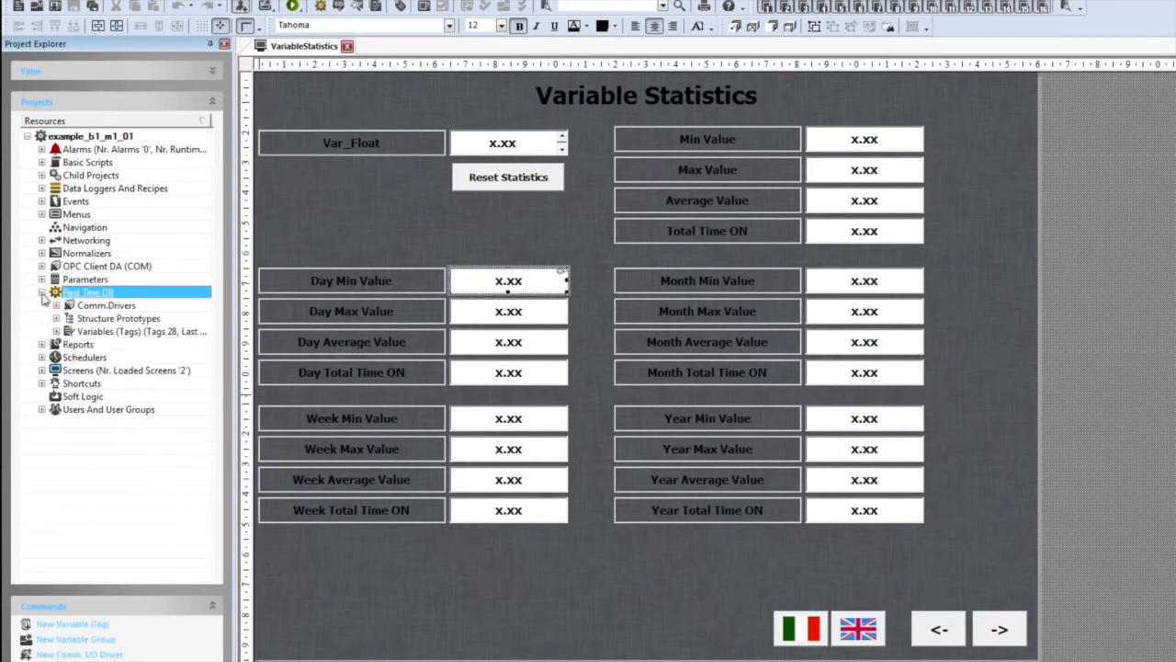
{"action": "left_click", "coordinate": [57, 332]}
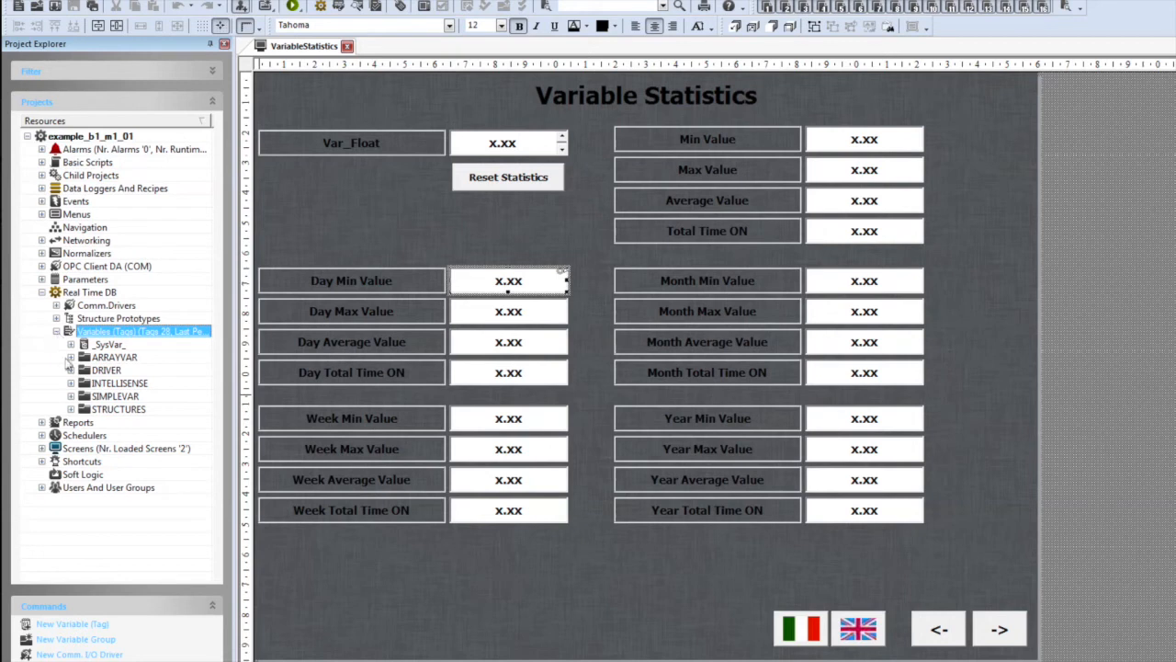
{"action": "left_click", "coordinate": [72, 397]}
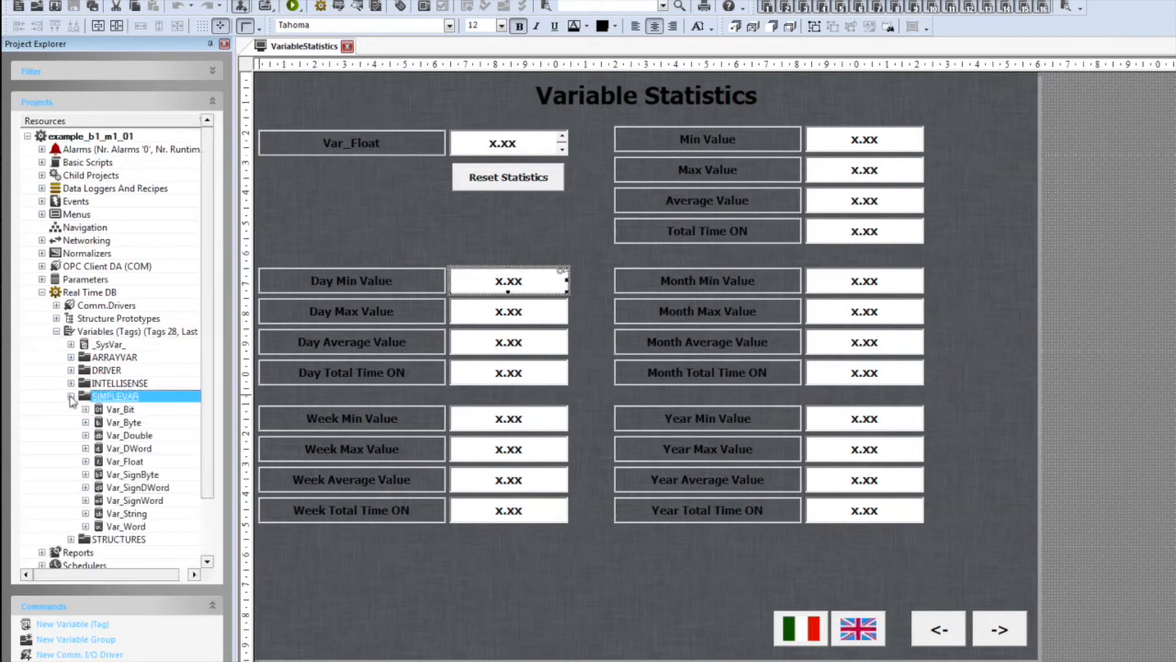
{"action": "left_click", "coordinate": [113, 465]}
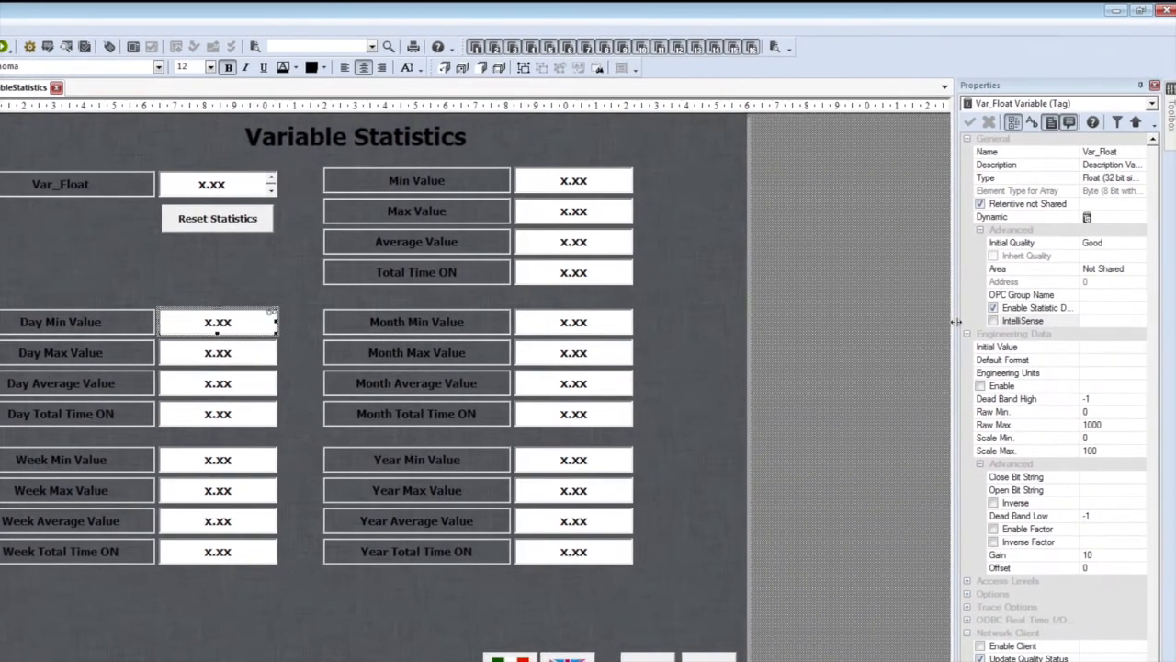
Widen the property display and examine the statistic data option in Var_Float's advanced general properties
{"action": "left_click_drag", "start_coordinate": [955, 322], "coordinate": [919, 321]}
{"action": "left_click_drag", "start_coordinate": [1040, 303], "coordinate": [1064, 303]}
{"action": "left_click", "coordinate": [1009, 310]}
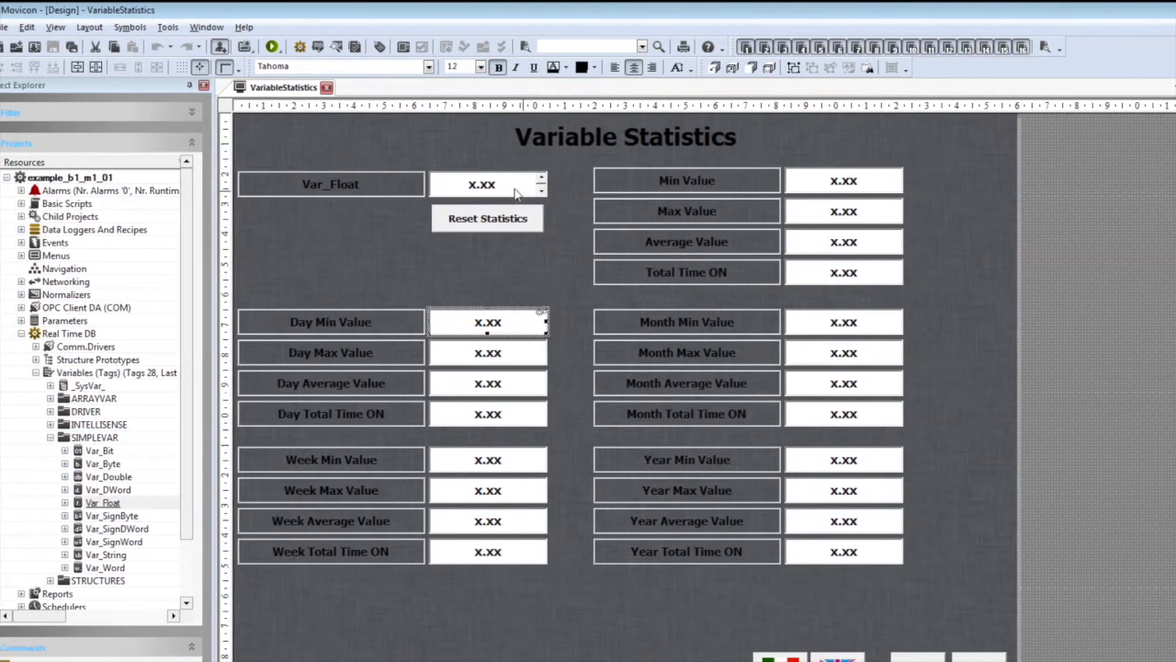
Check the variable assigned to the Var_Float edit box and select the Day Min Value and Day Max Value displays
{"action": "left_click", "coordinate": [235, 189]}
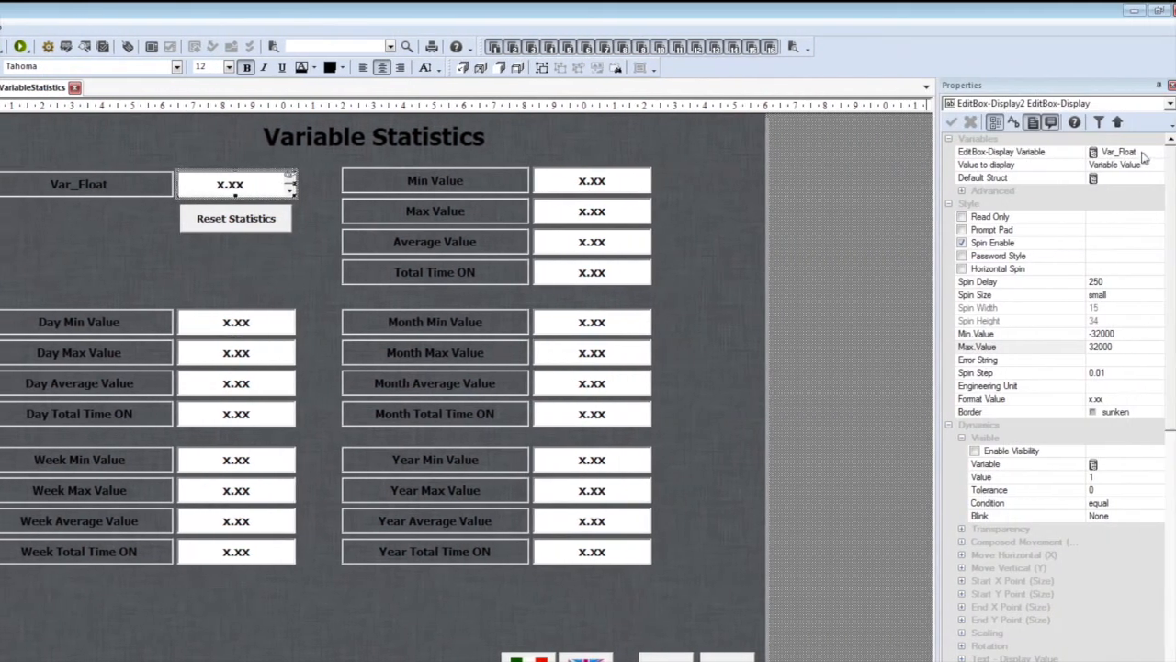
{"action": "left_click", "coordinate": [1122, 151]}
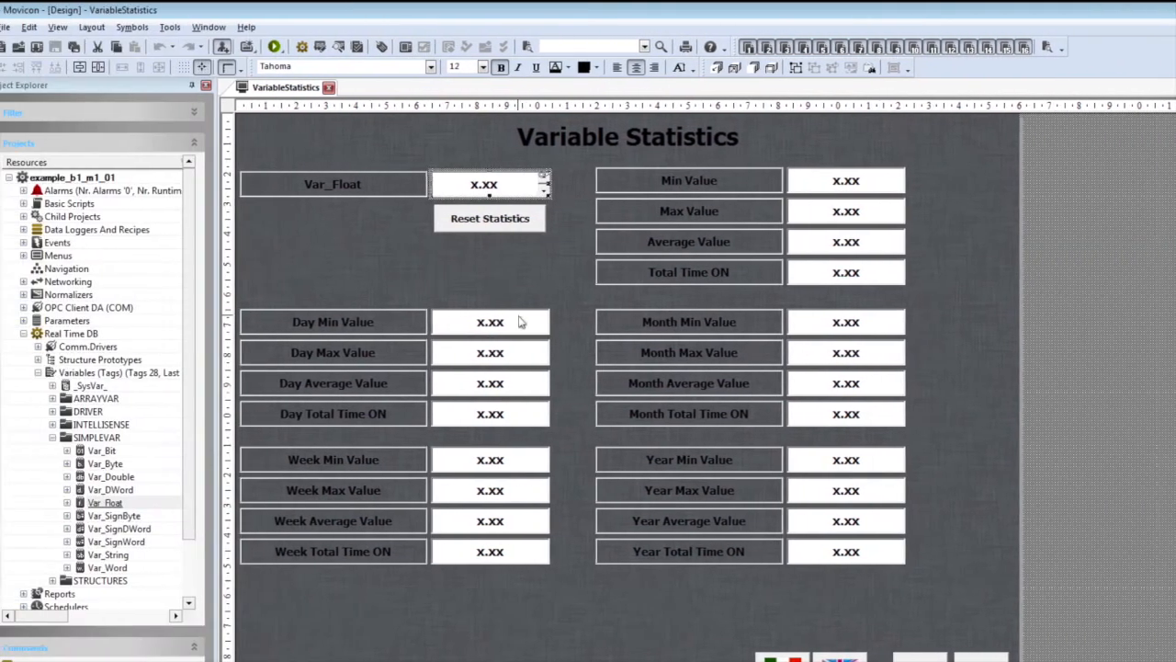
{"action": "left_click", "coordinate": [242, 326]}
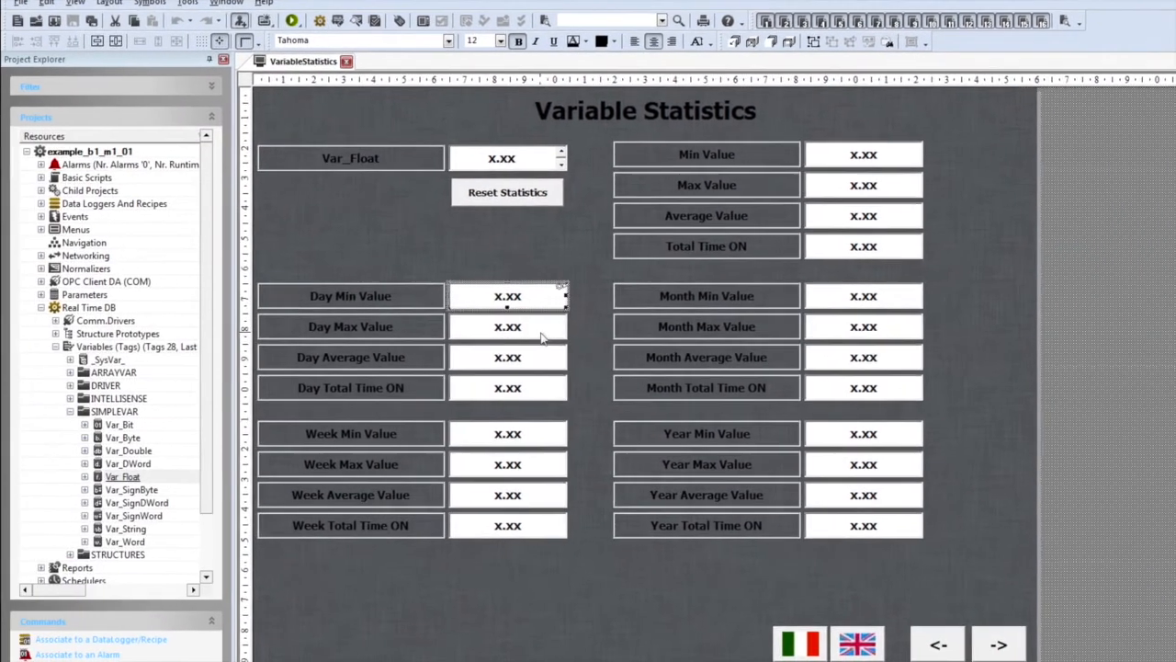
{"action": "left_click", "coordinate": [259, 354]}
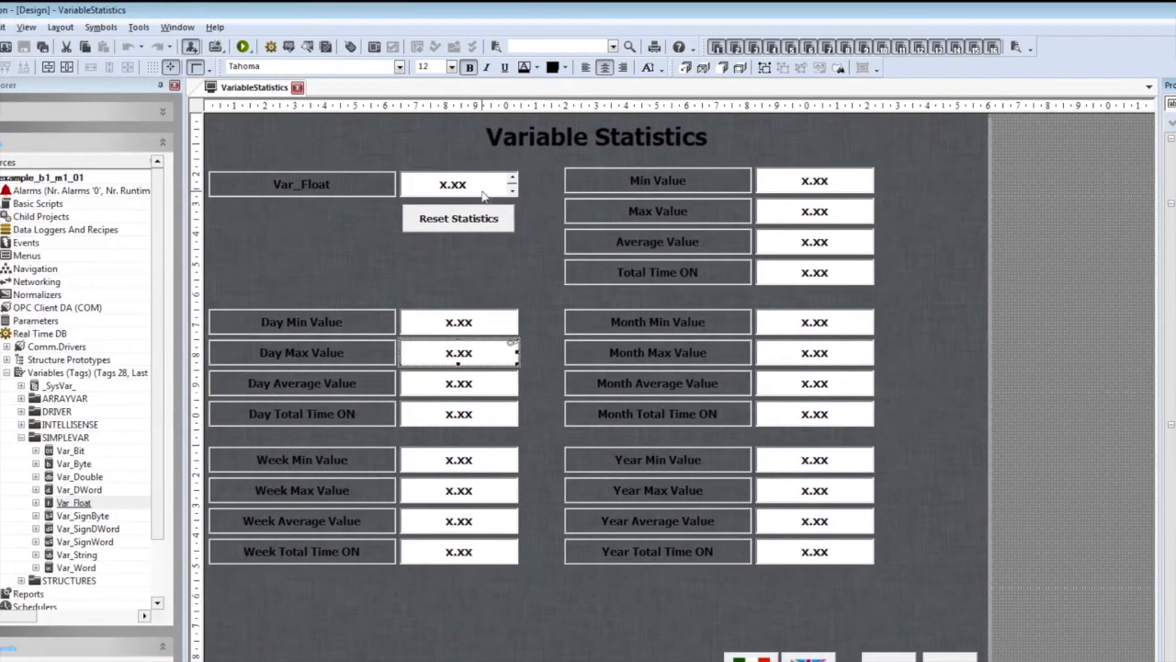
Examine the assigned variable and the Value to display property of the Var_Float edit box
{"action": "left_click", "coordinate": [237, 189]}
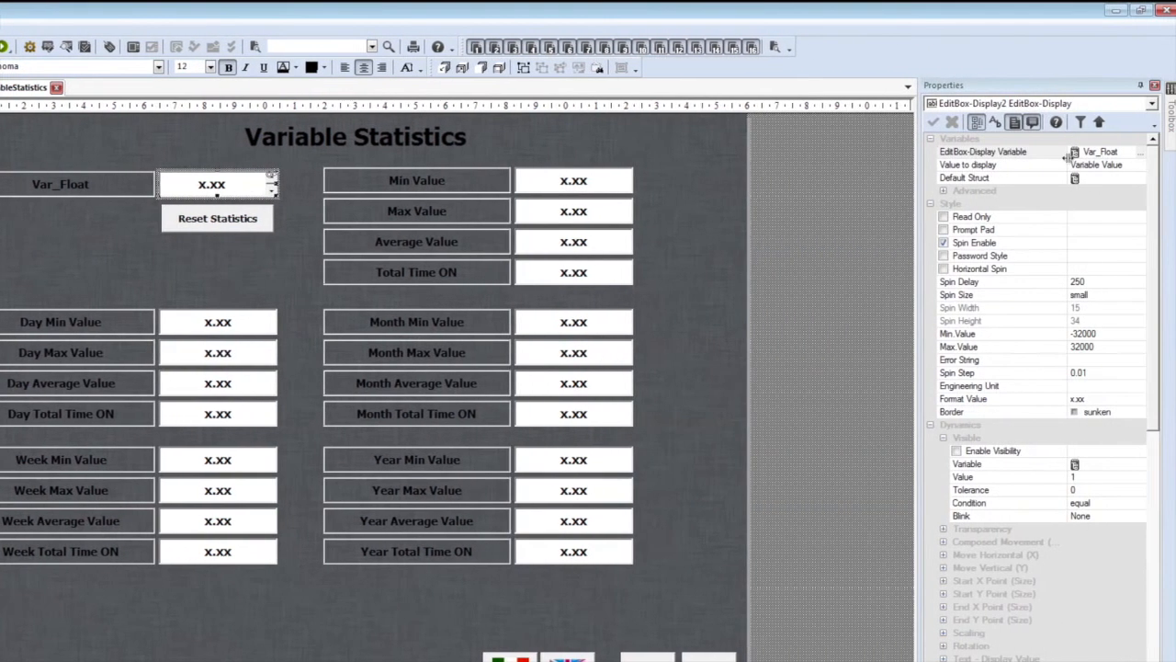
{"action": "left_click", "coordinate": [1049, 155]}
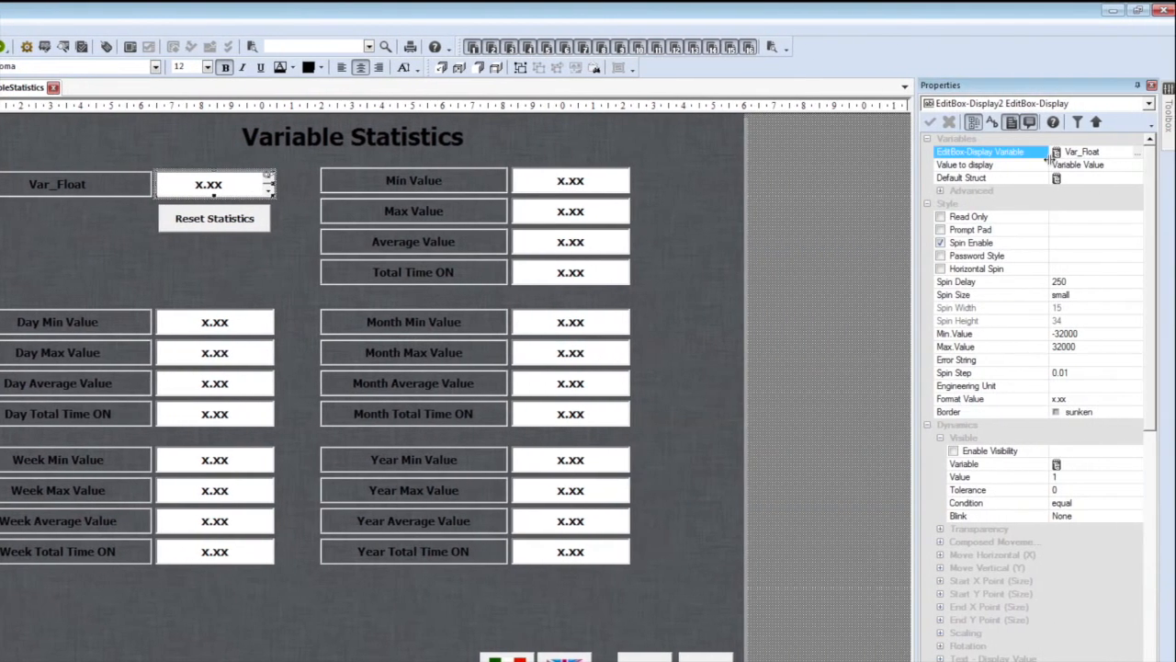
{"action": "left_click", "coordinate": [1103, 153]}
{"action": "left_click", "coordinate": [1002, 167]}
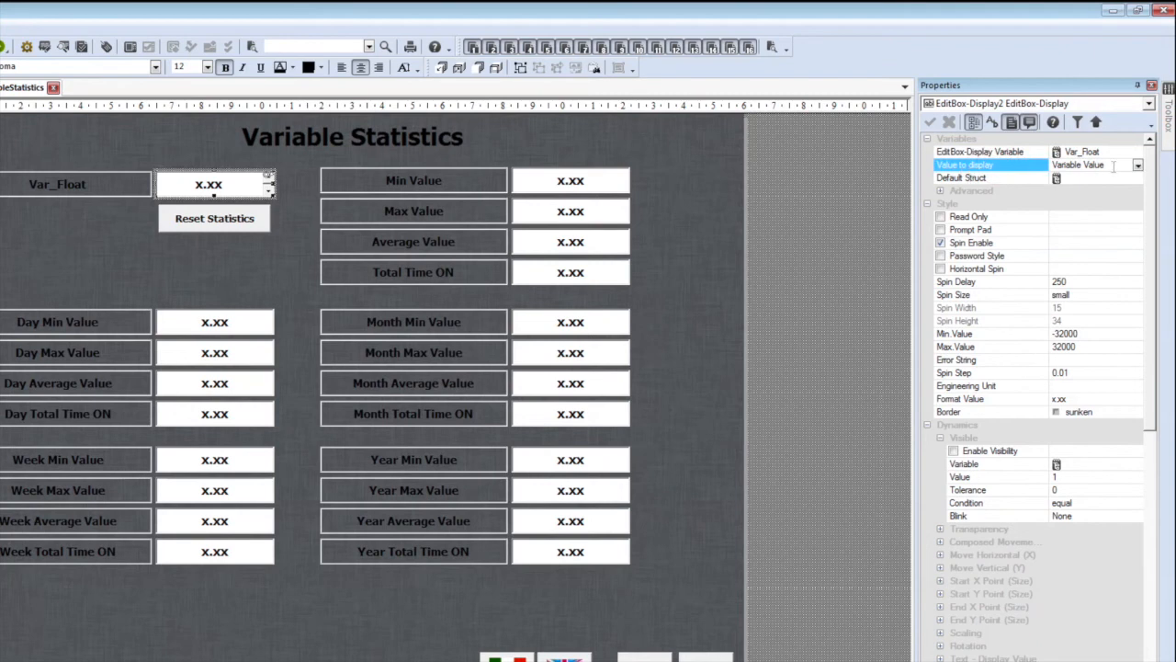
Examine the Day Min Value display's assigned variable and the statistics available for its Value to display property
{"action": "left_click", "coordinate": [253, 323]}
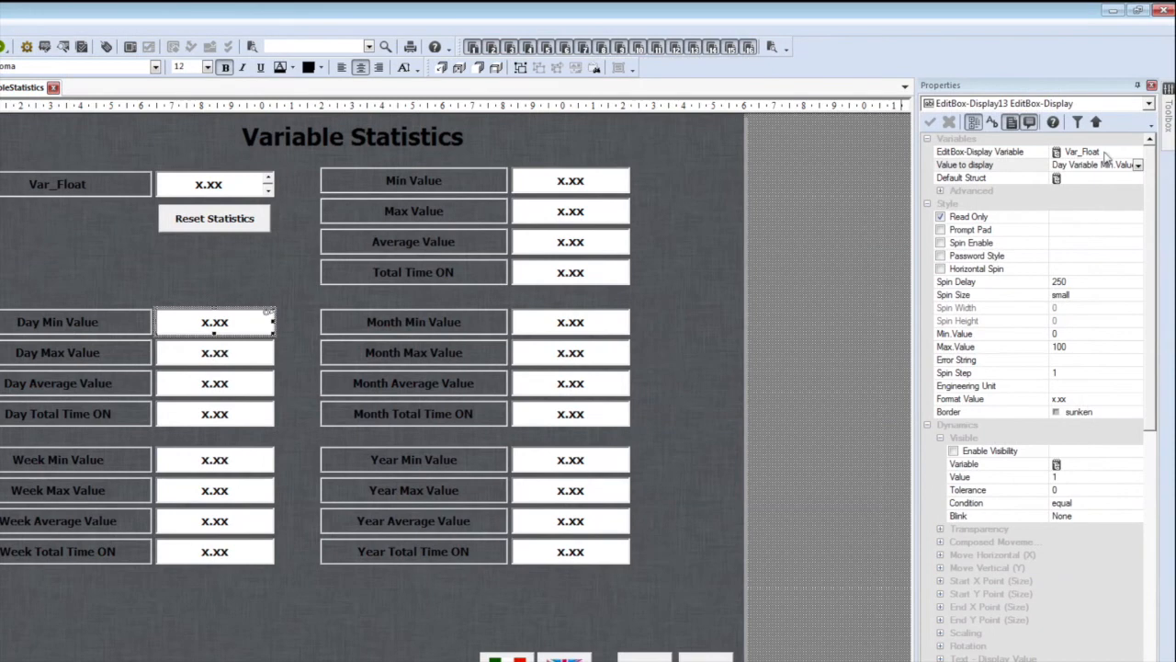
{"action": "left_click", "coordinate": [1104, 152]}
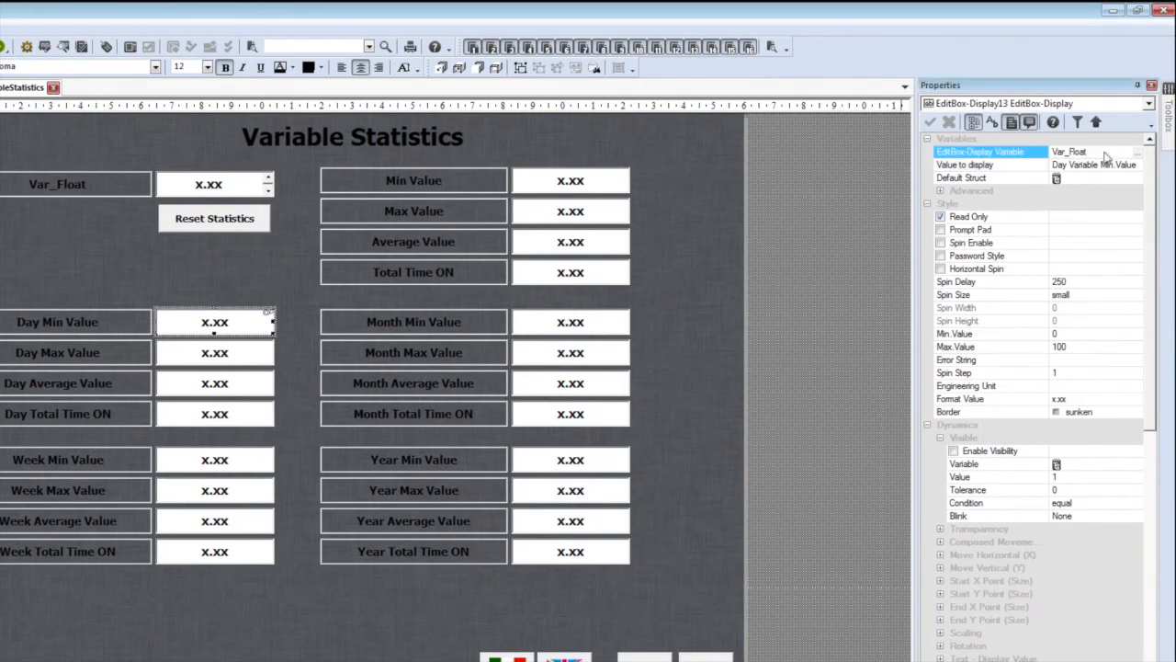
{"action": "left_click", "coordinate": [1011, 165]}
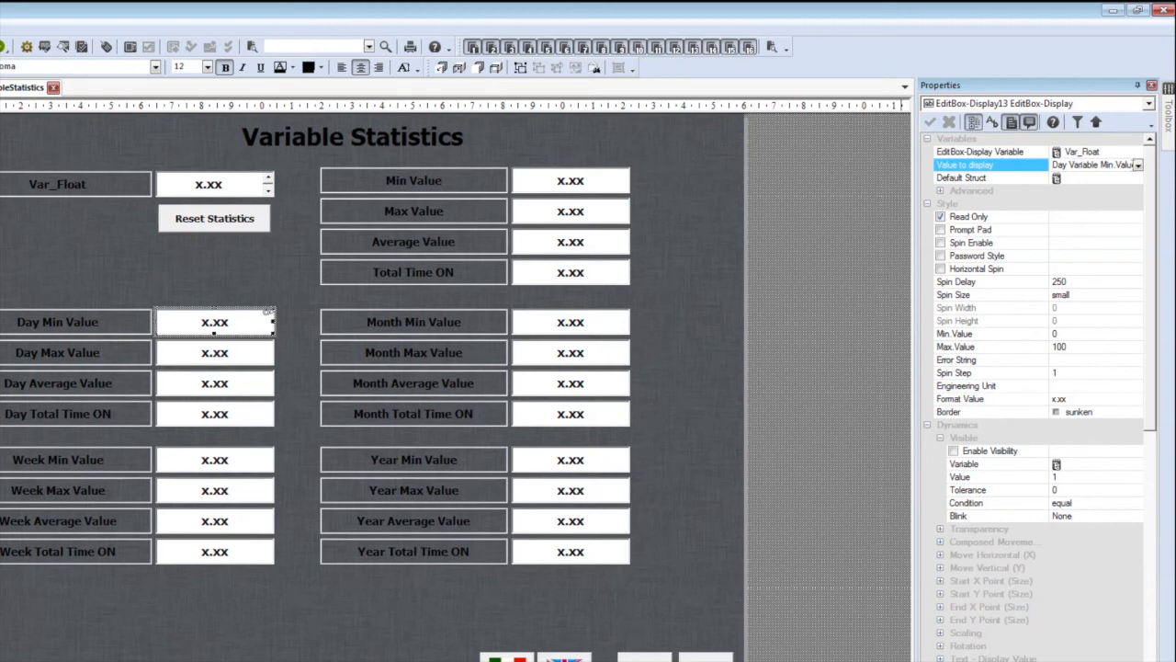
{"action": "left_click", "coordinate": [1139, 166]}
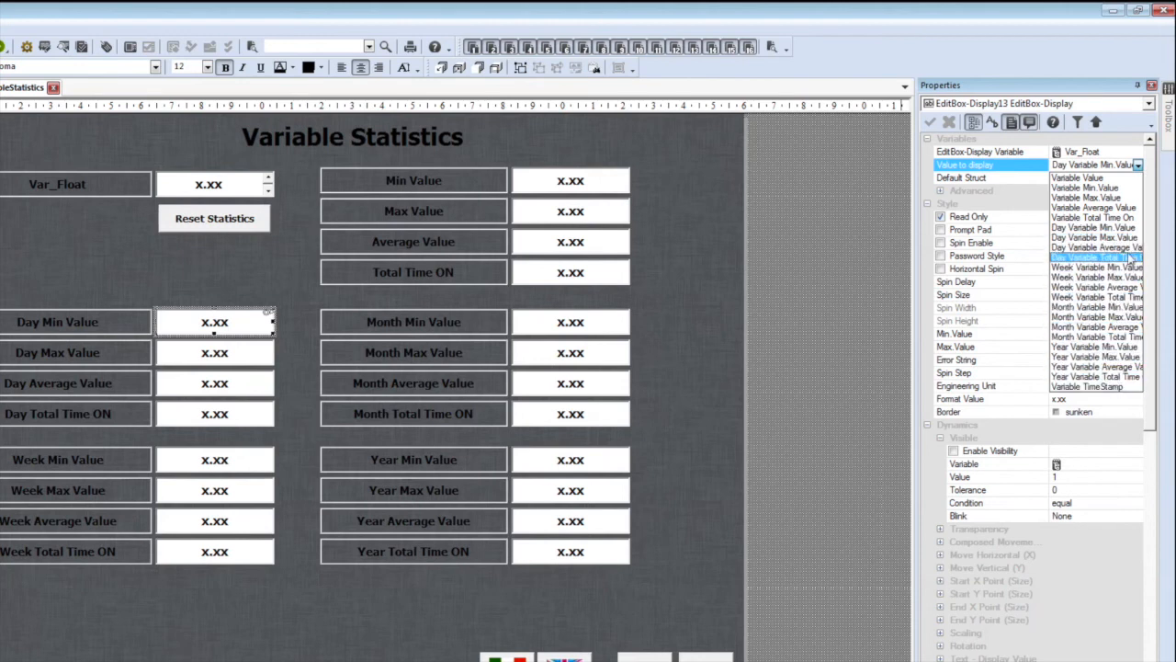
{"action": "left_click", "coordinate": [1023, 167]}
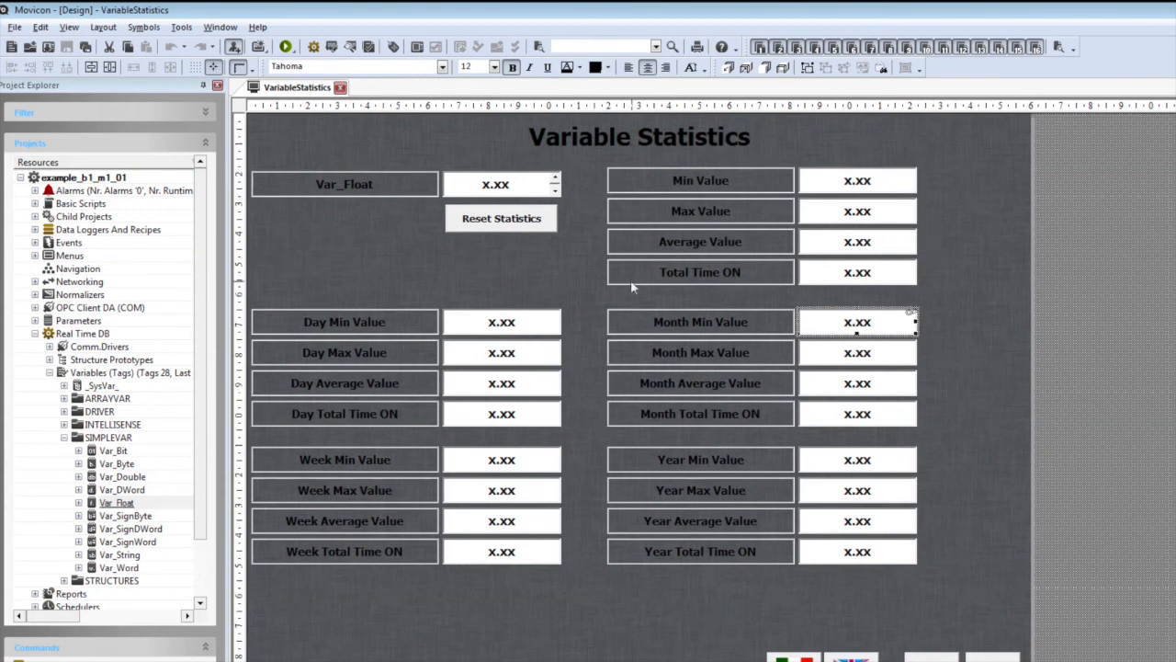
Open the list of commands the Reset Statistics button executes on release and move it clear of the properties
{"action": "left_click", "coordinate": [487, 230]}
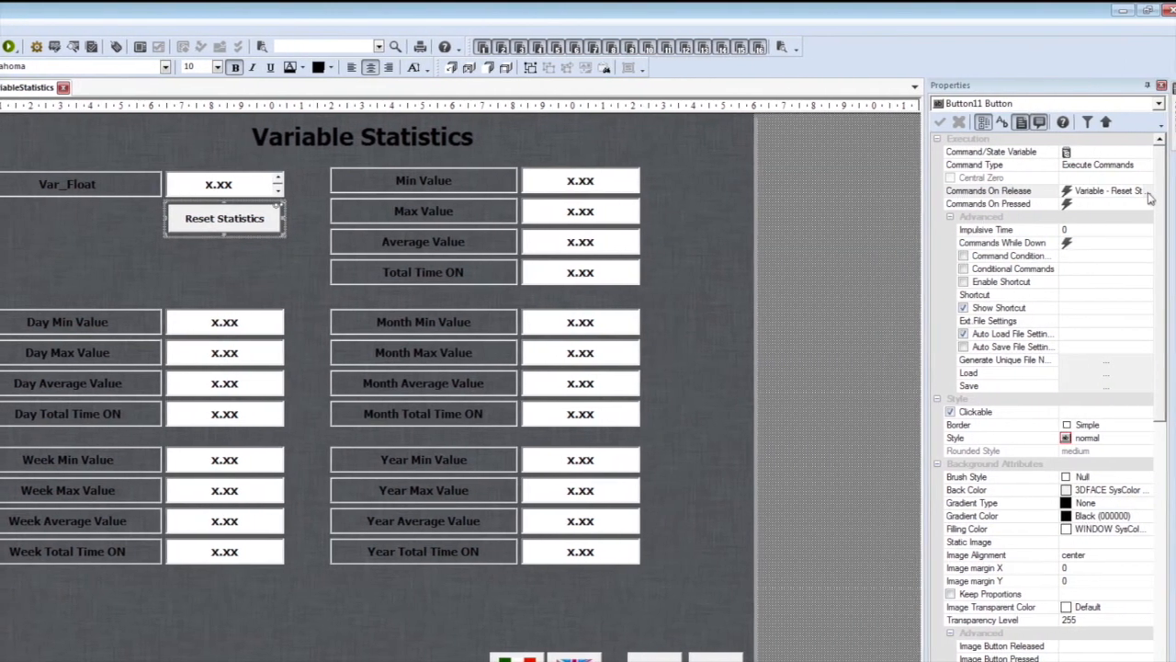
{"action": "left_click", "coordinate": [1159, 191]}
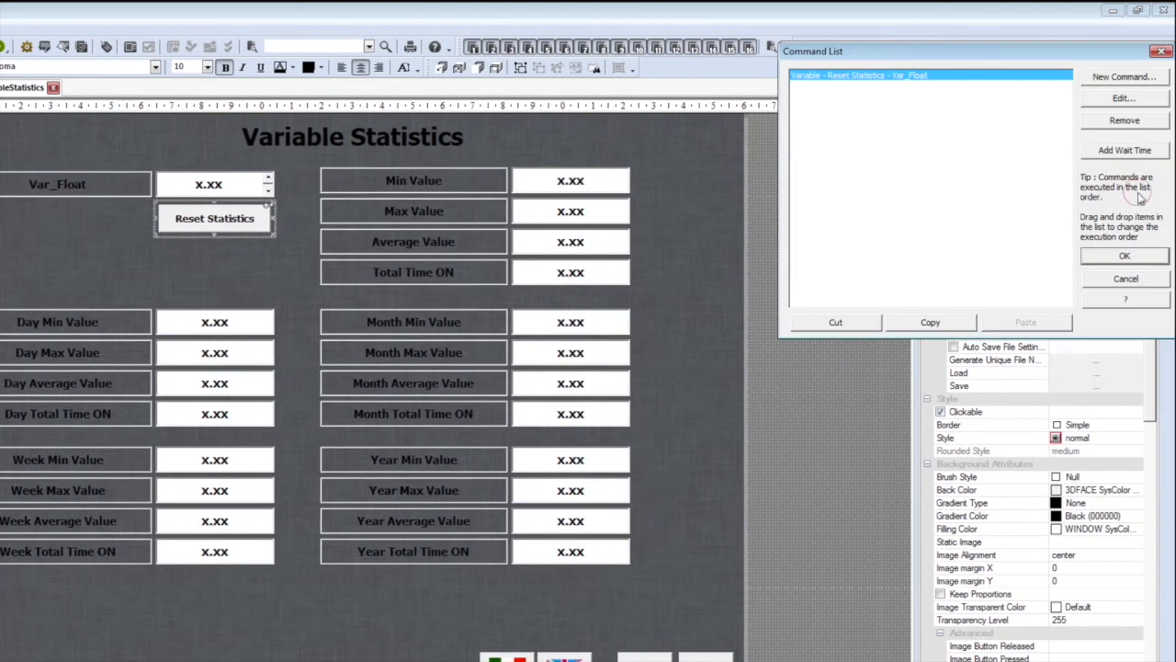
{"action": "left_click_drag", "start_coordinate": [996, 57], "coordinate": [949, 215]}
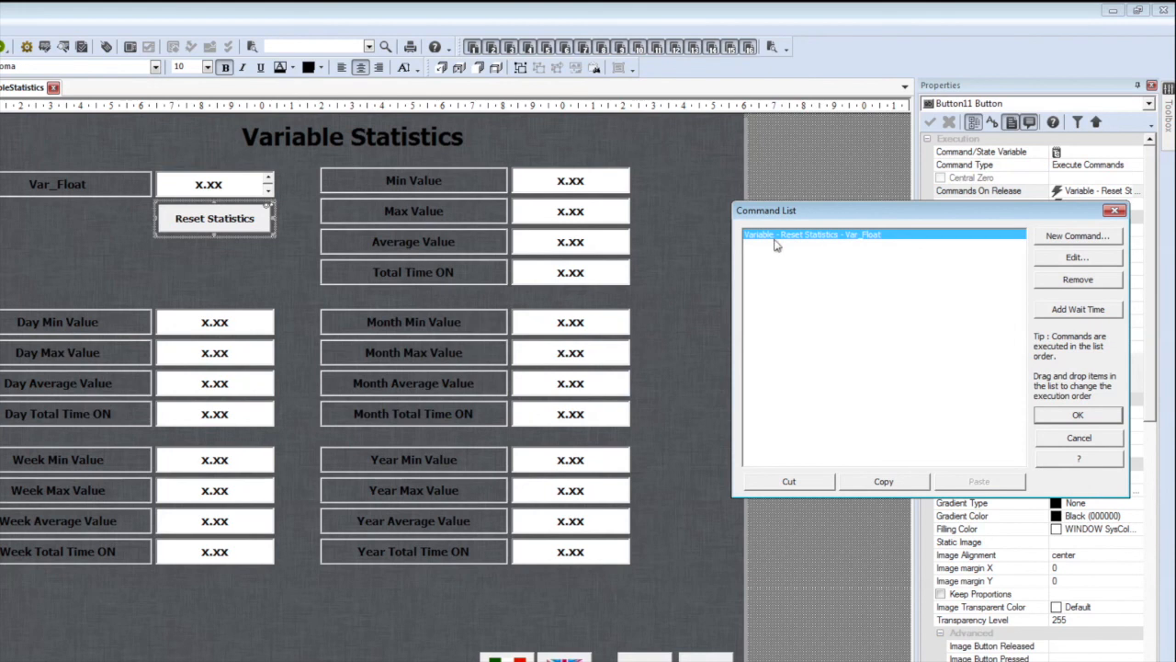
Review the variable and available actions of the button's Reset Statistics command, keep Reset Statistics, and accept the command settings
{"action": "left_click", "coordinate": [1061, 262]}
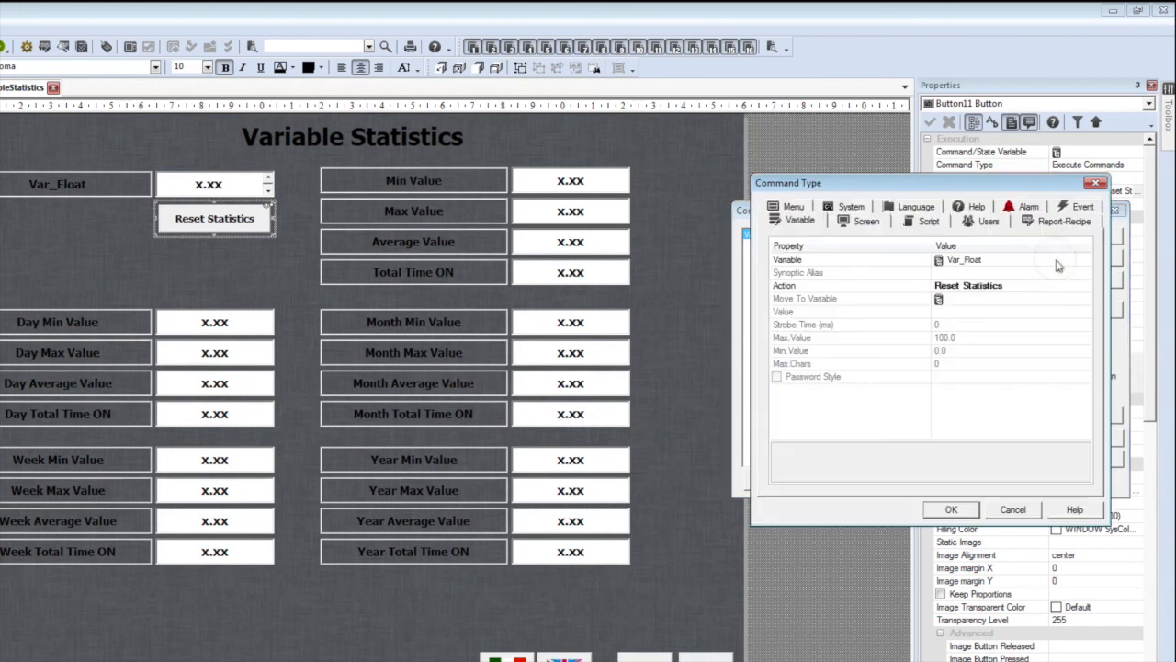
{"action": "left_click", "coordinate": [788, 262]}
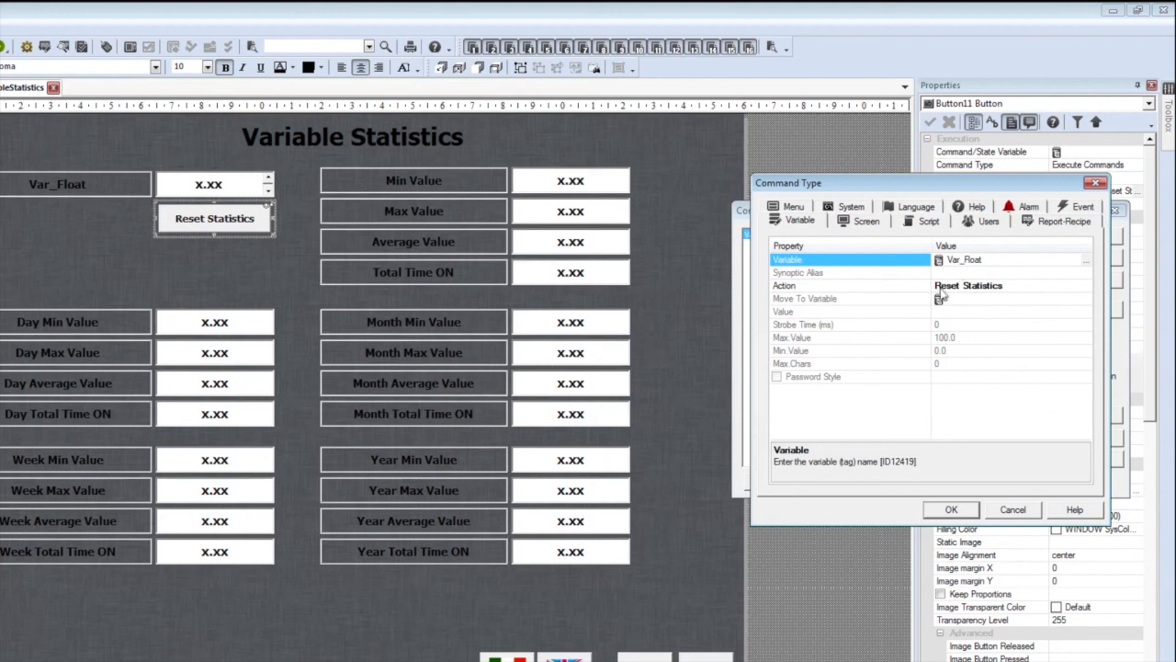
{"action": "left_click", "coordinate": [853, 288]}
{"action": "left_click", "coordinate": [1086, 286]}
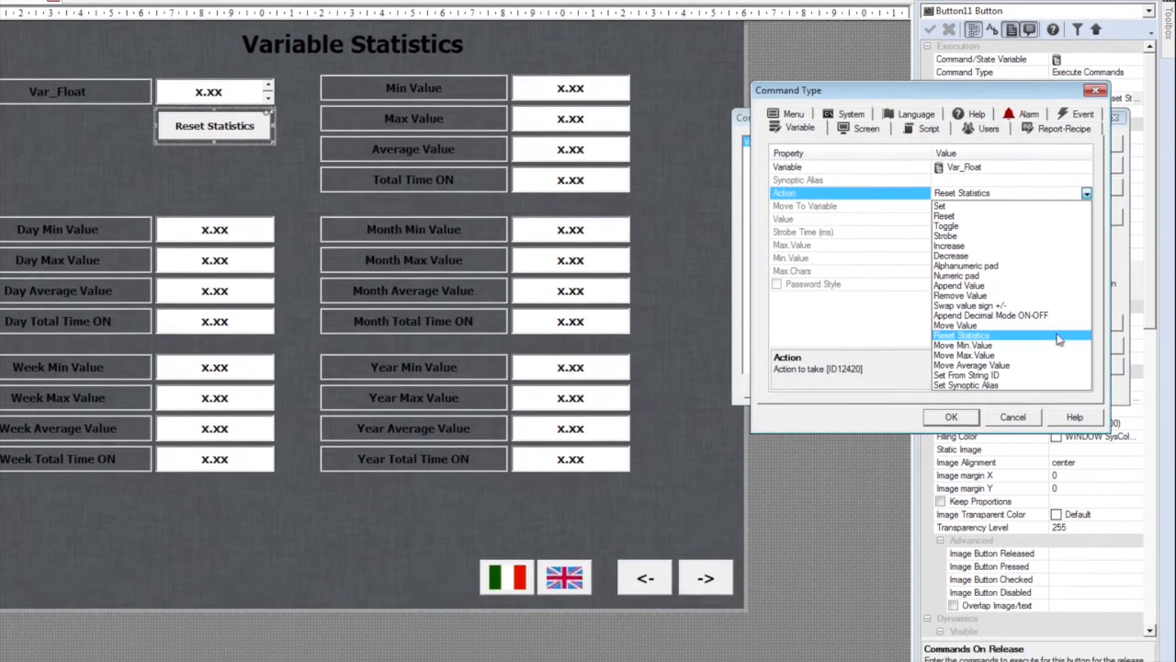
{"action": "left_click", "coordinate": [1055, 427]}
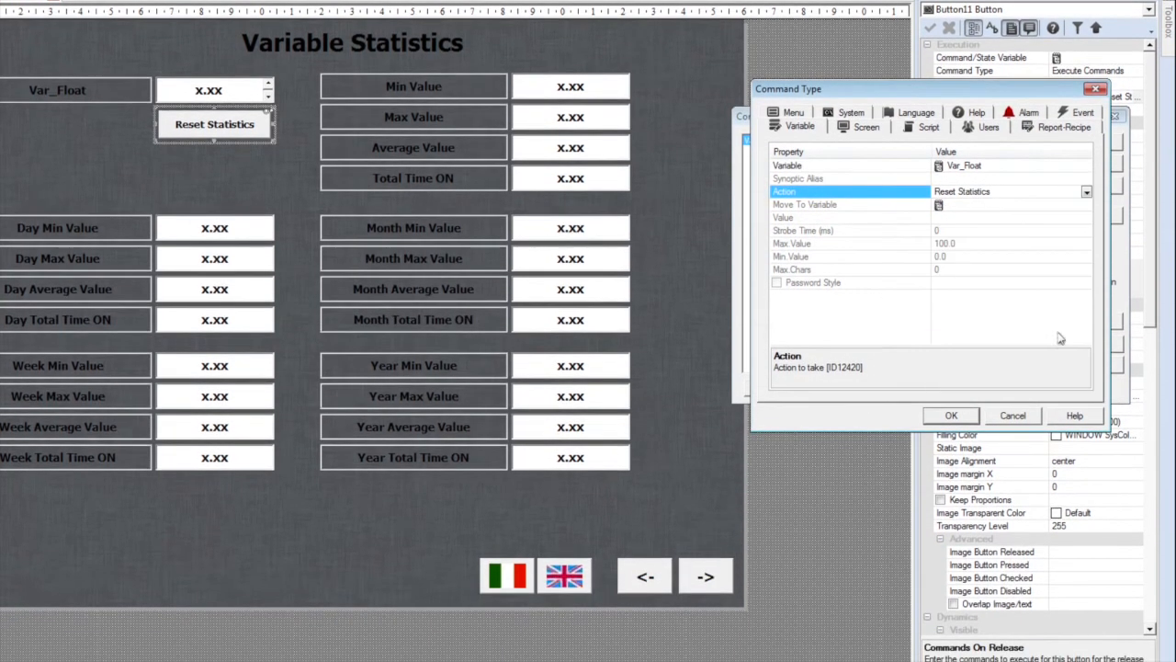
{"action": "left_click", "coordinate": [964, 414]}
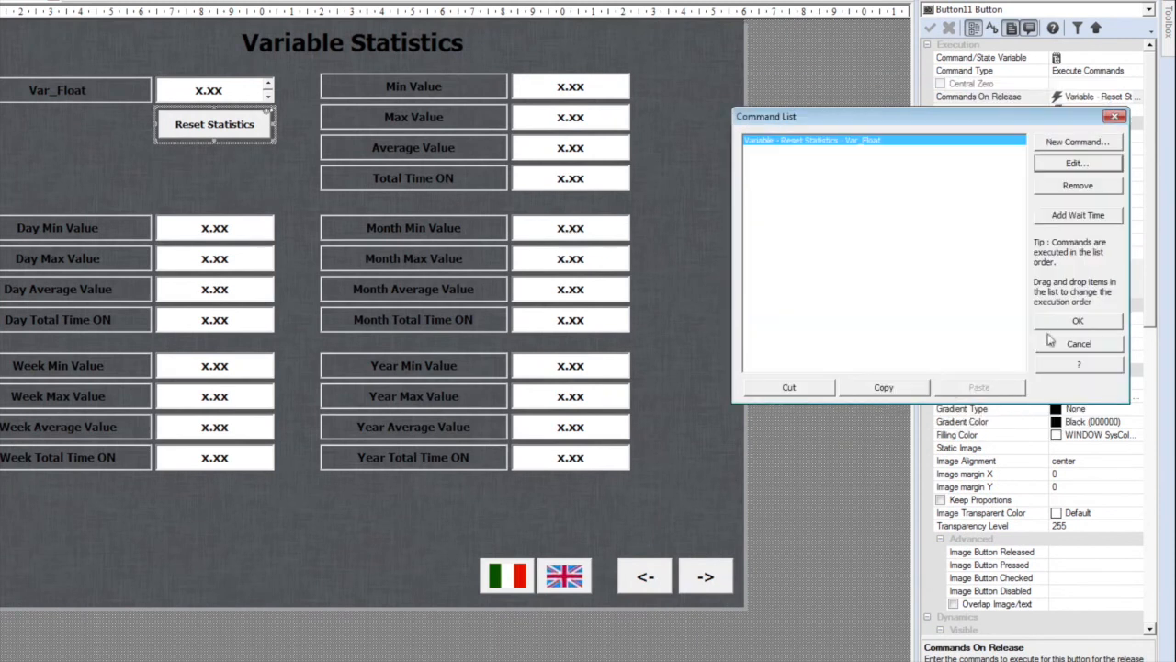
{"action": "key", "text": "Return"}
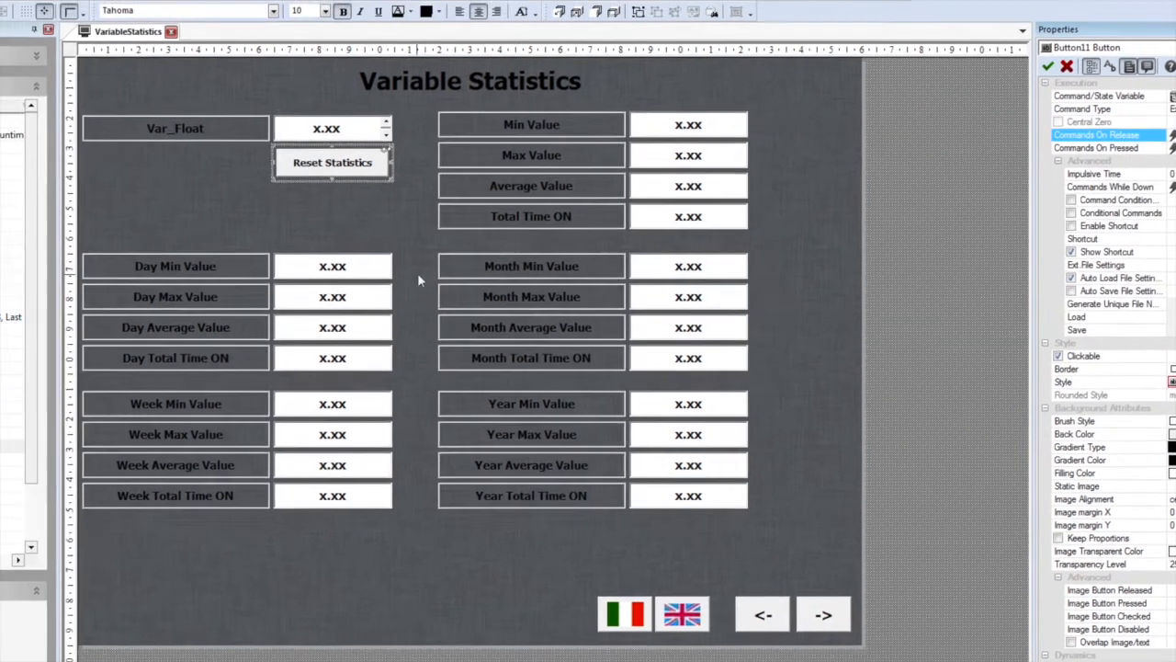